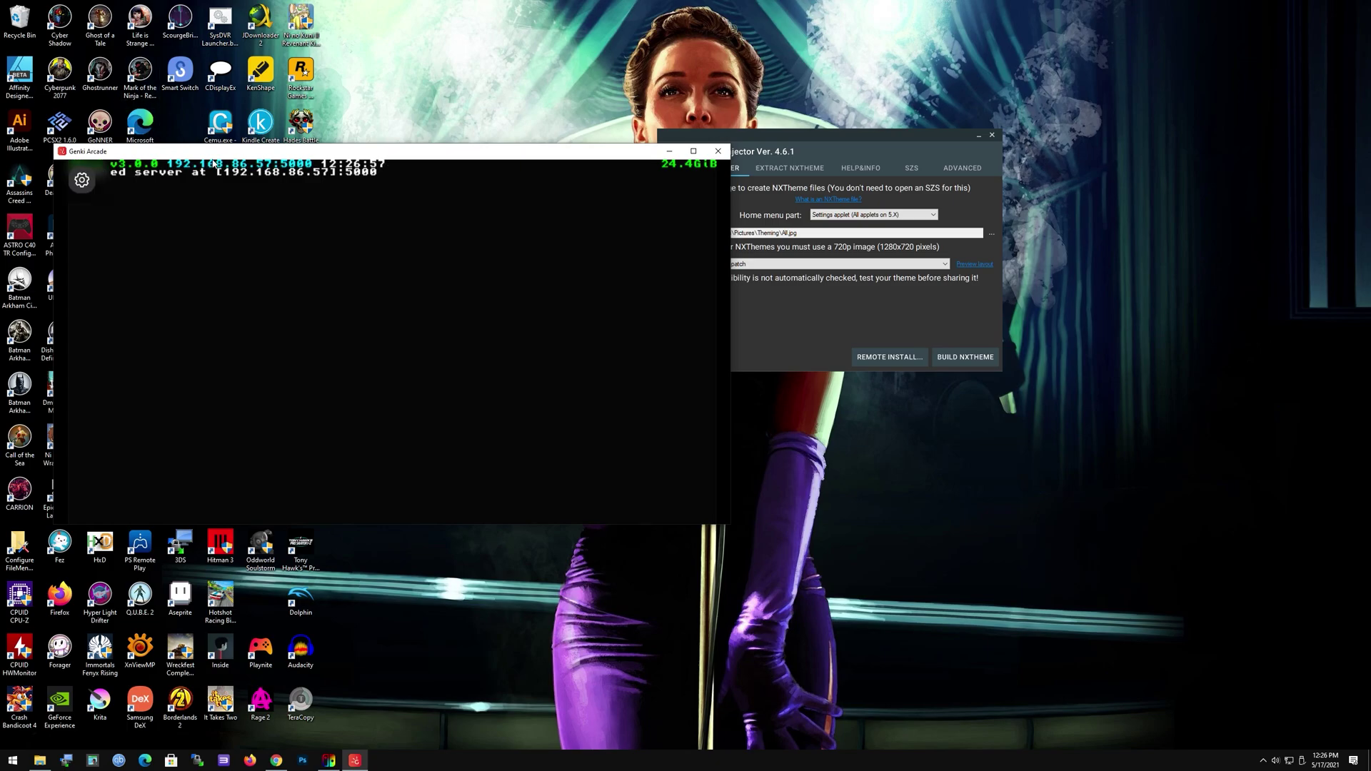
Connect to the Switch over FTP and delete the old yt folder
left_click_drag(214, 151, 738, 218)
left_click(66, 760)
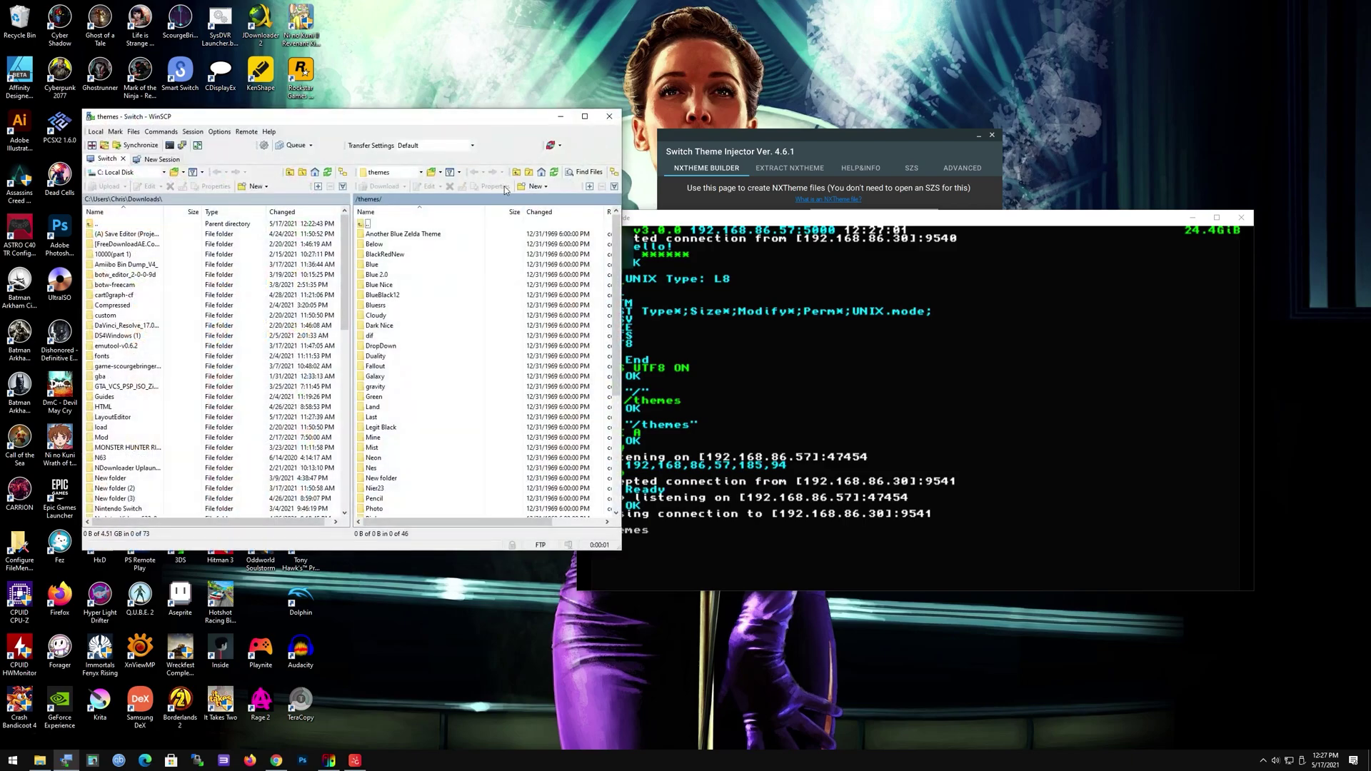
scroll(431, 393, "down", 6)
left_click(389, 509)
right_click(388, 509)
left_click(421, 564)
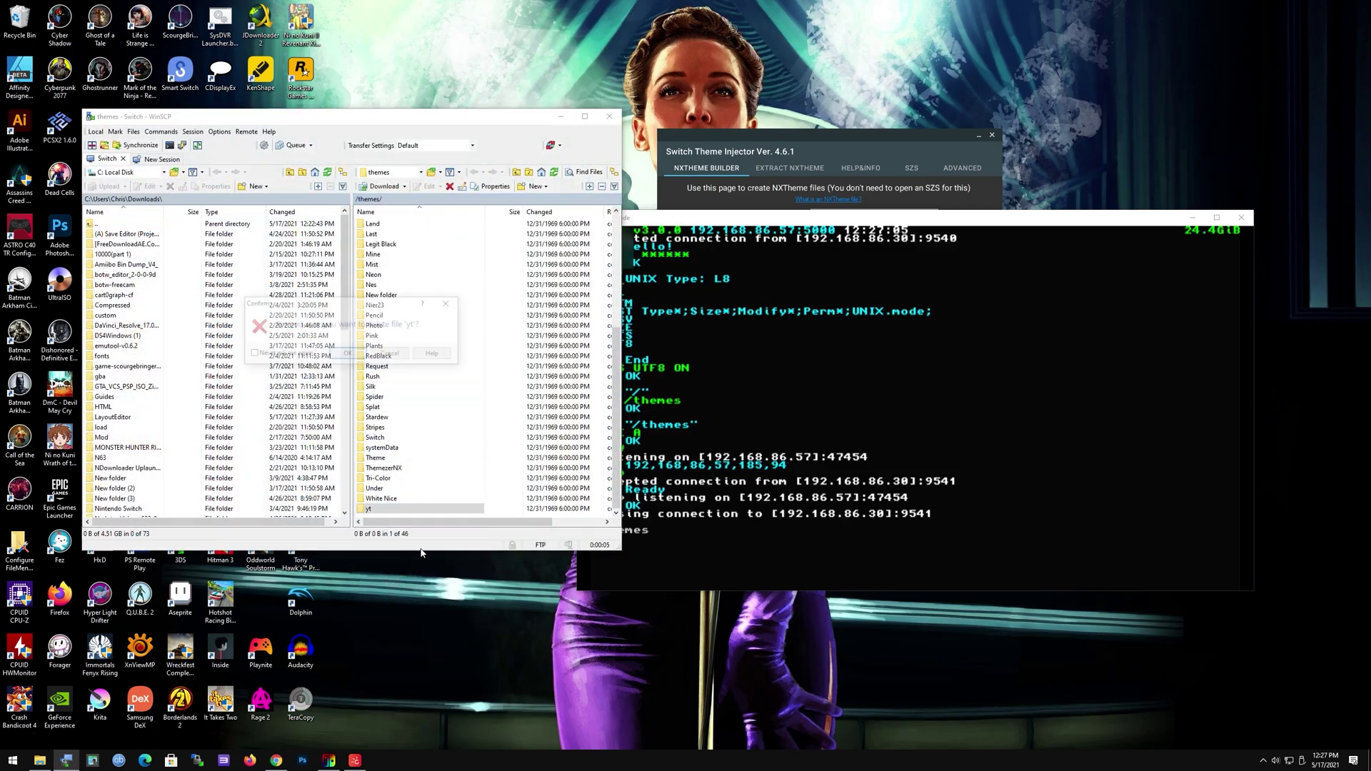
left_click(357, 354)
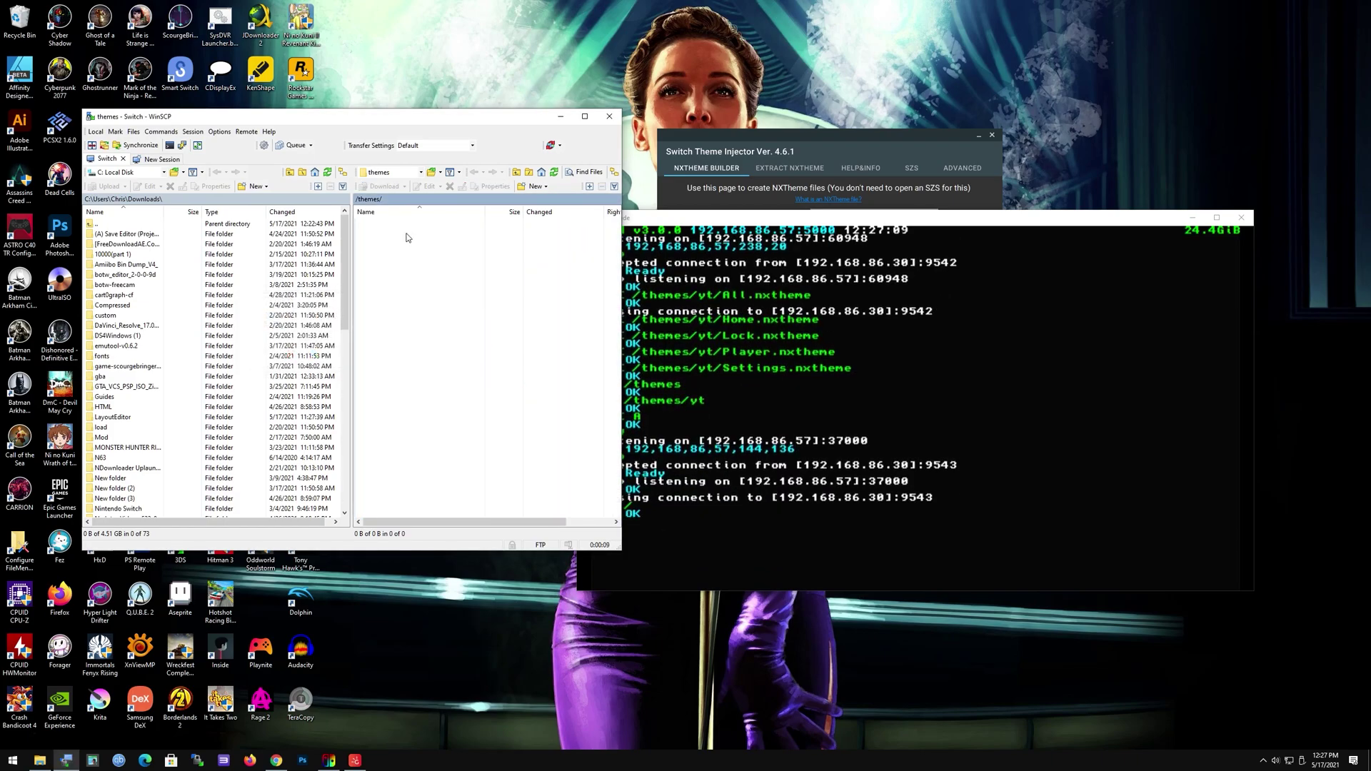
Browse the Switch's folders, checking switch/Switch_themes_Installer, then return to /themes
key("BackSpace")
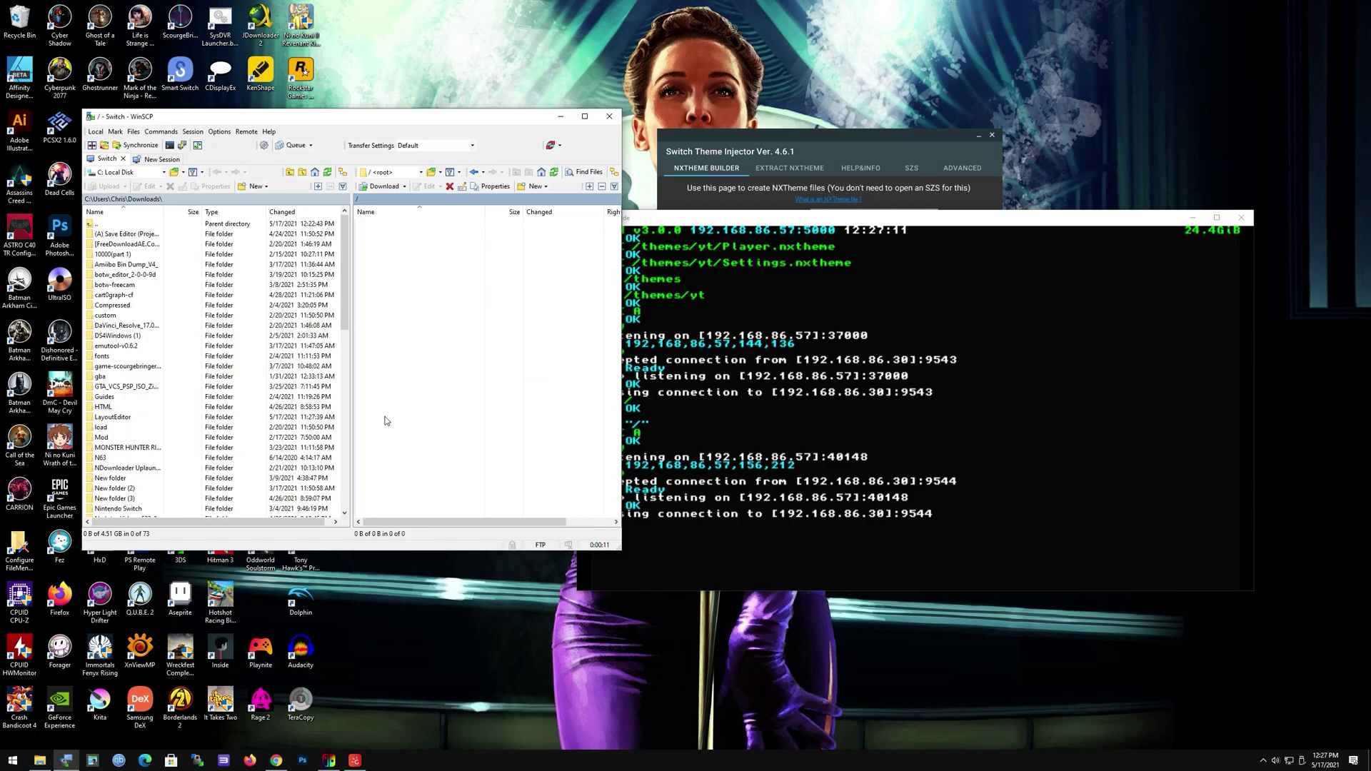
double_click(397, 386)
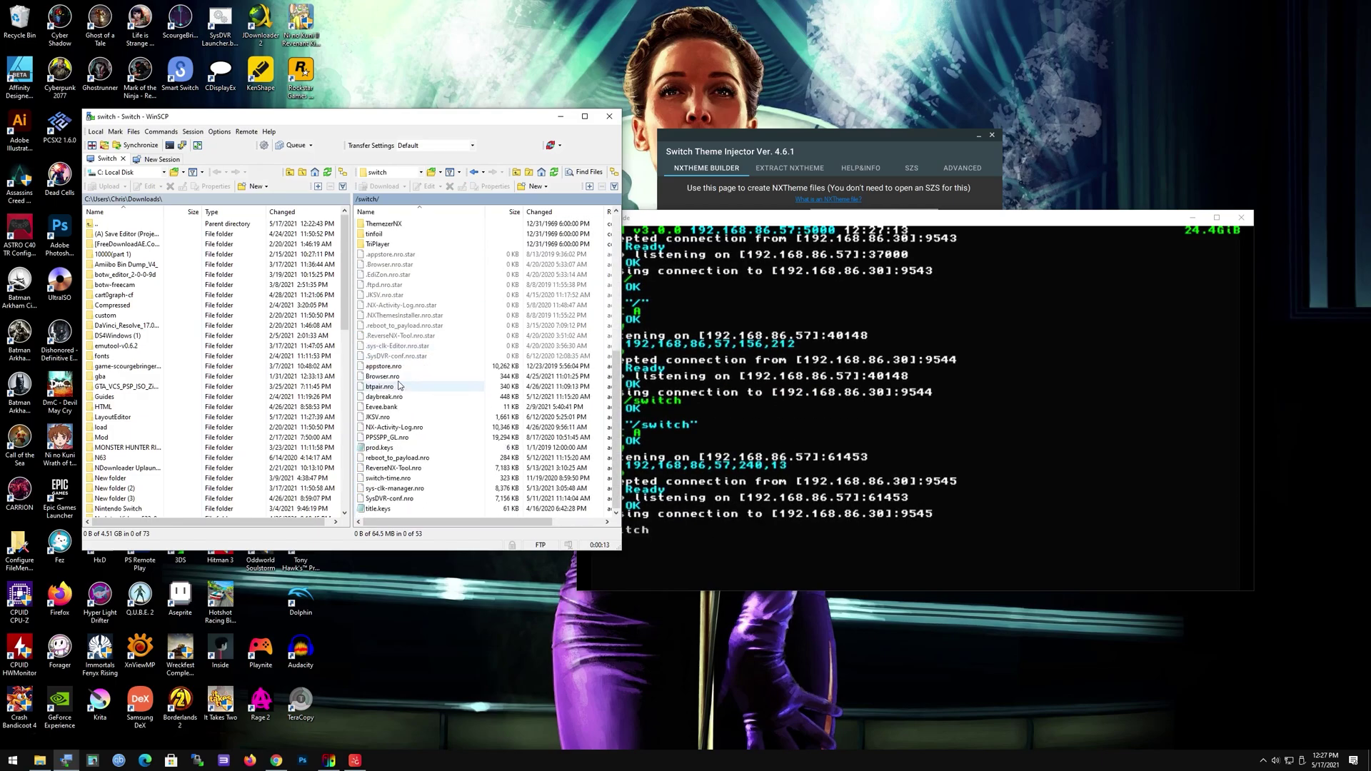
scroll(419, 487, "up", 7)
scroll(420, 486, "up", 2)
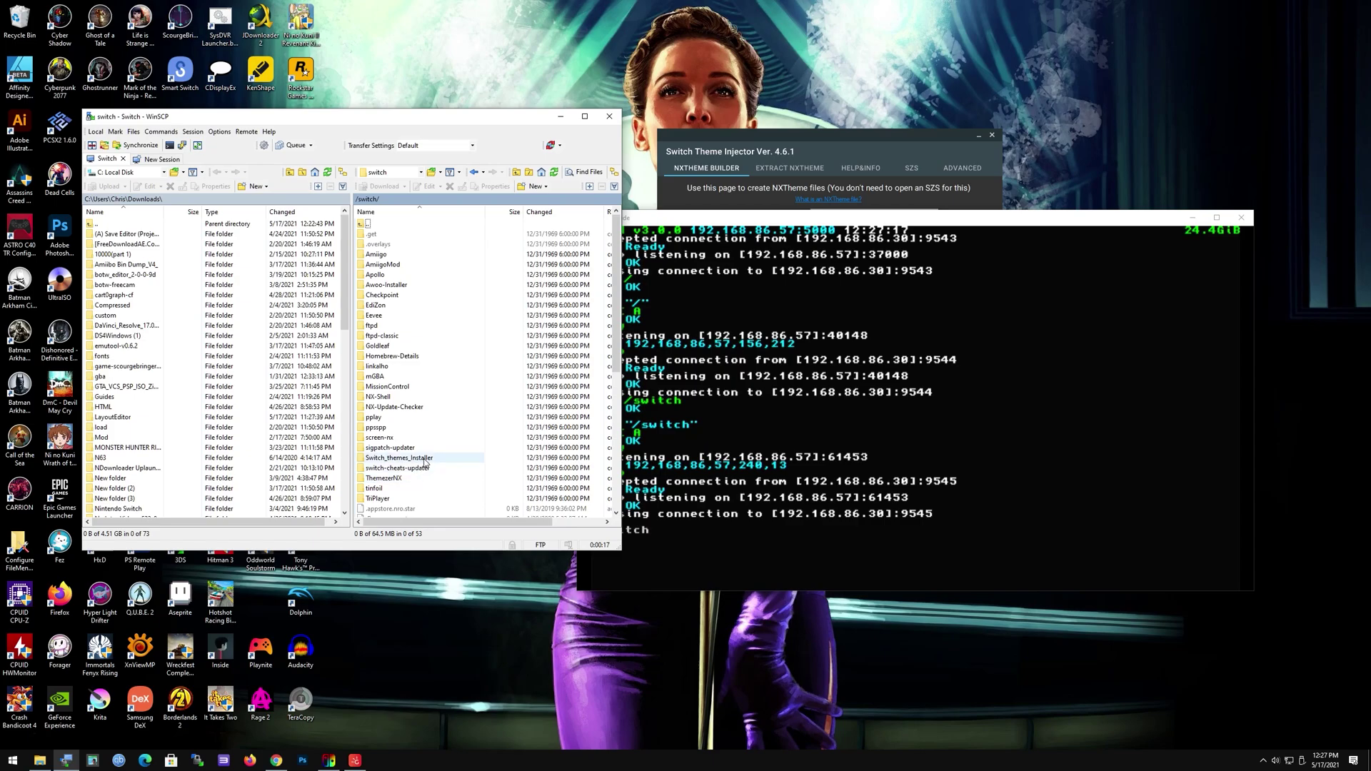
double_click(423, 459)
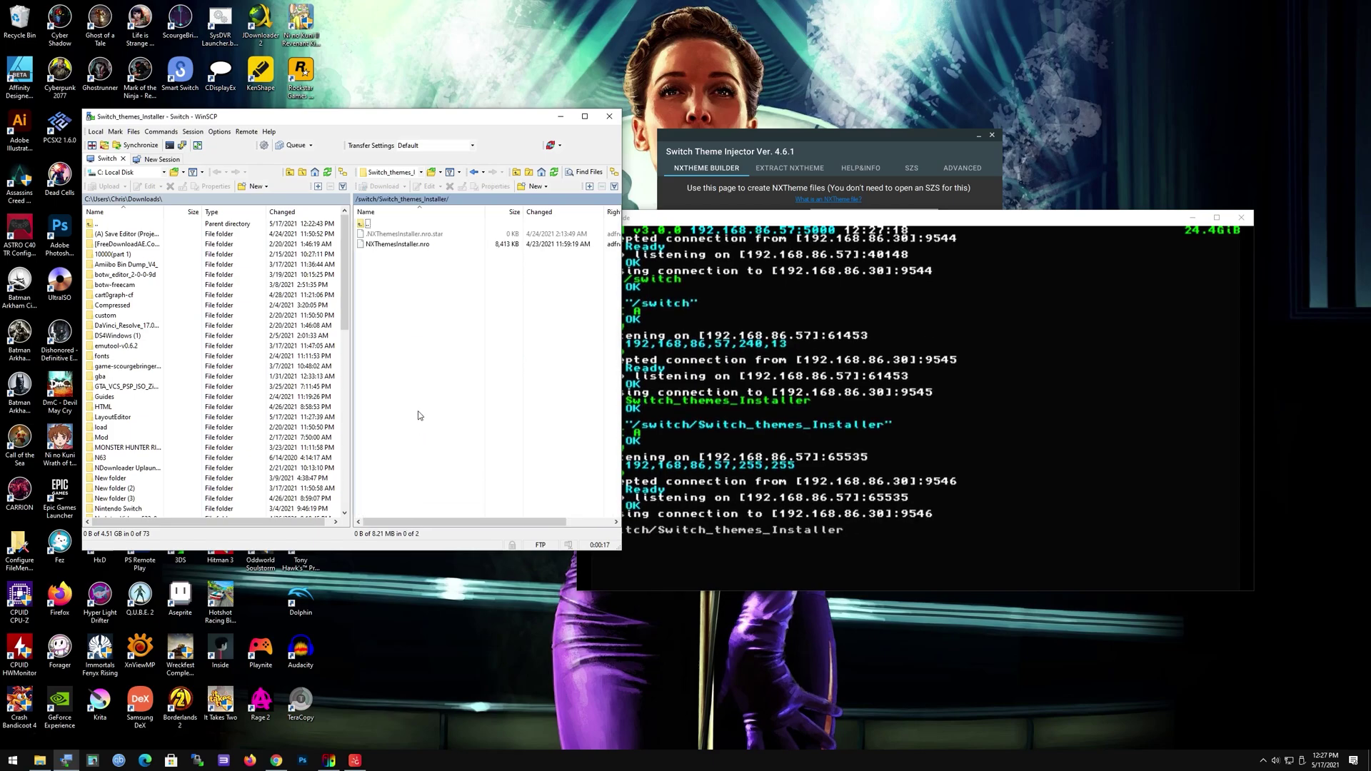
double_click(413, 225)
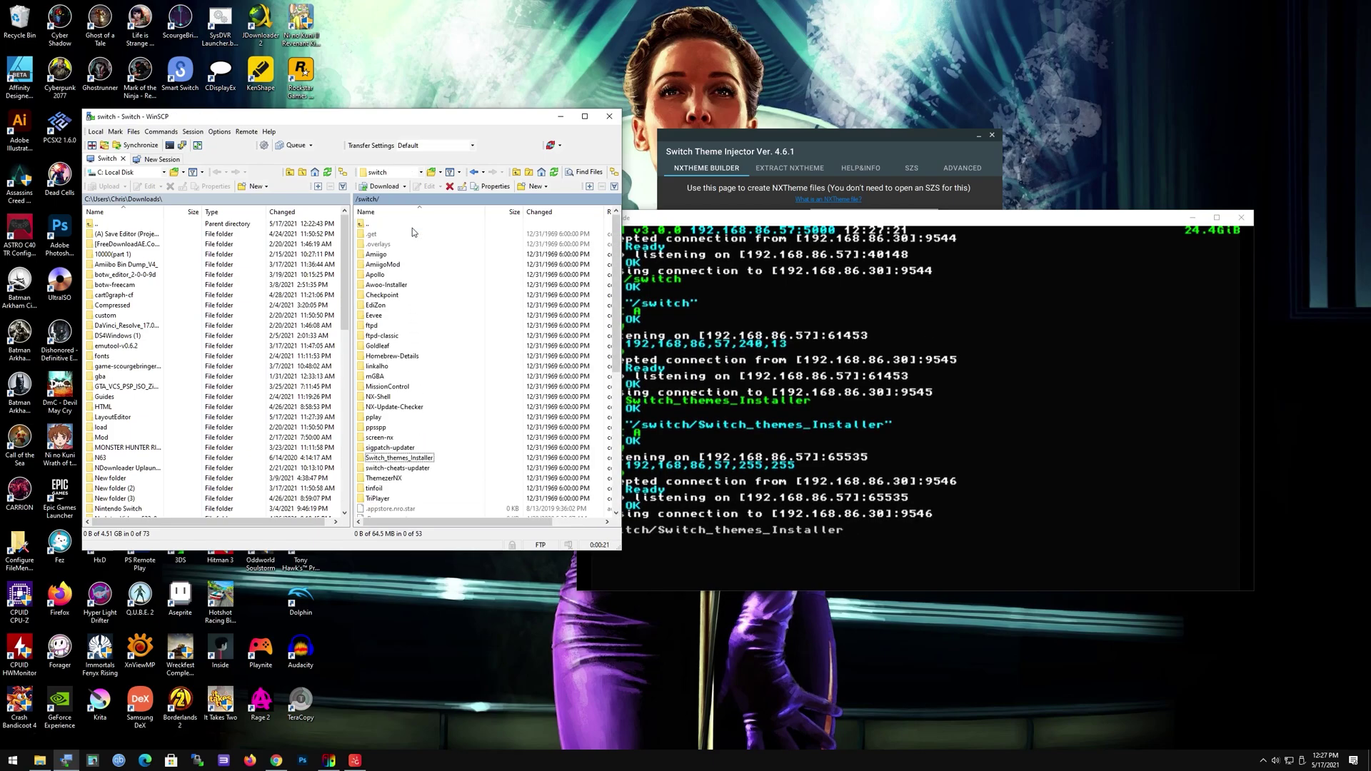
double_click(413, 229)
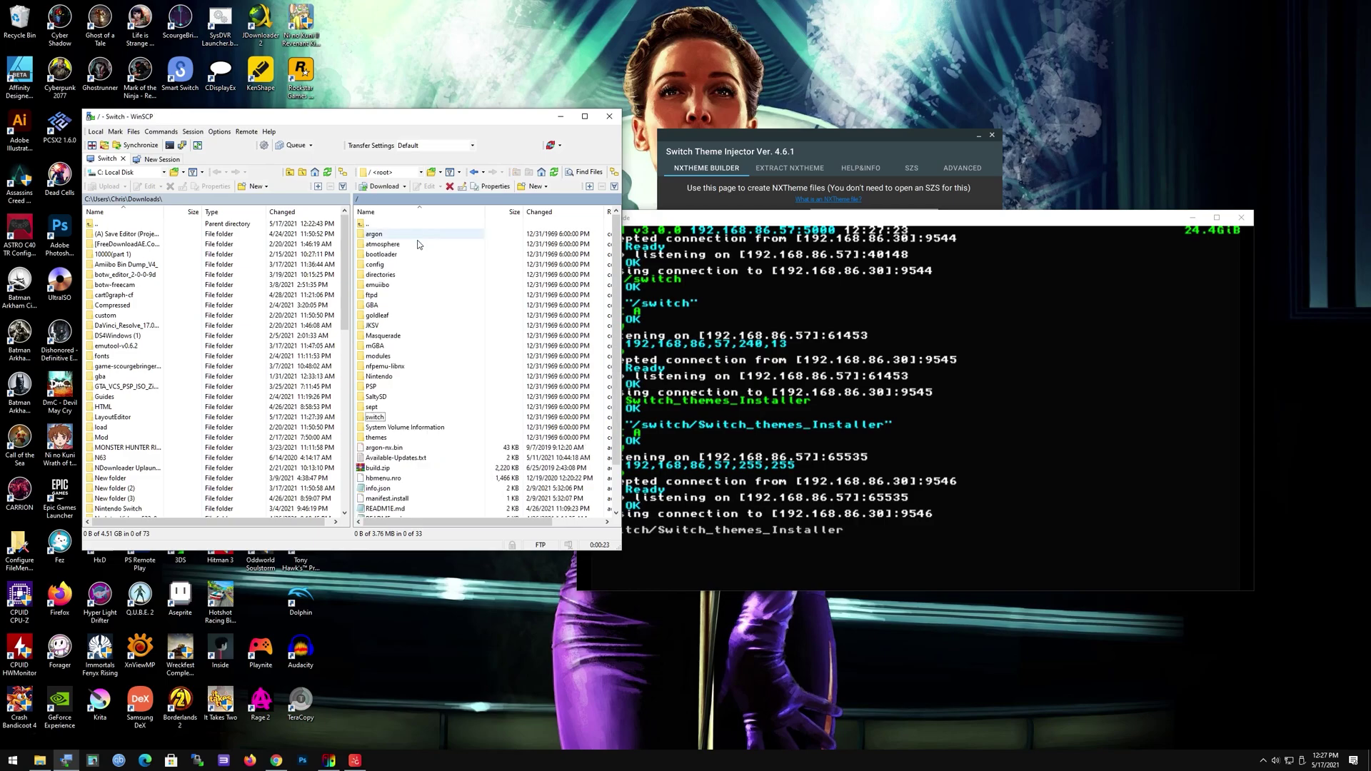
double_click(378, 437)
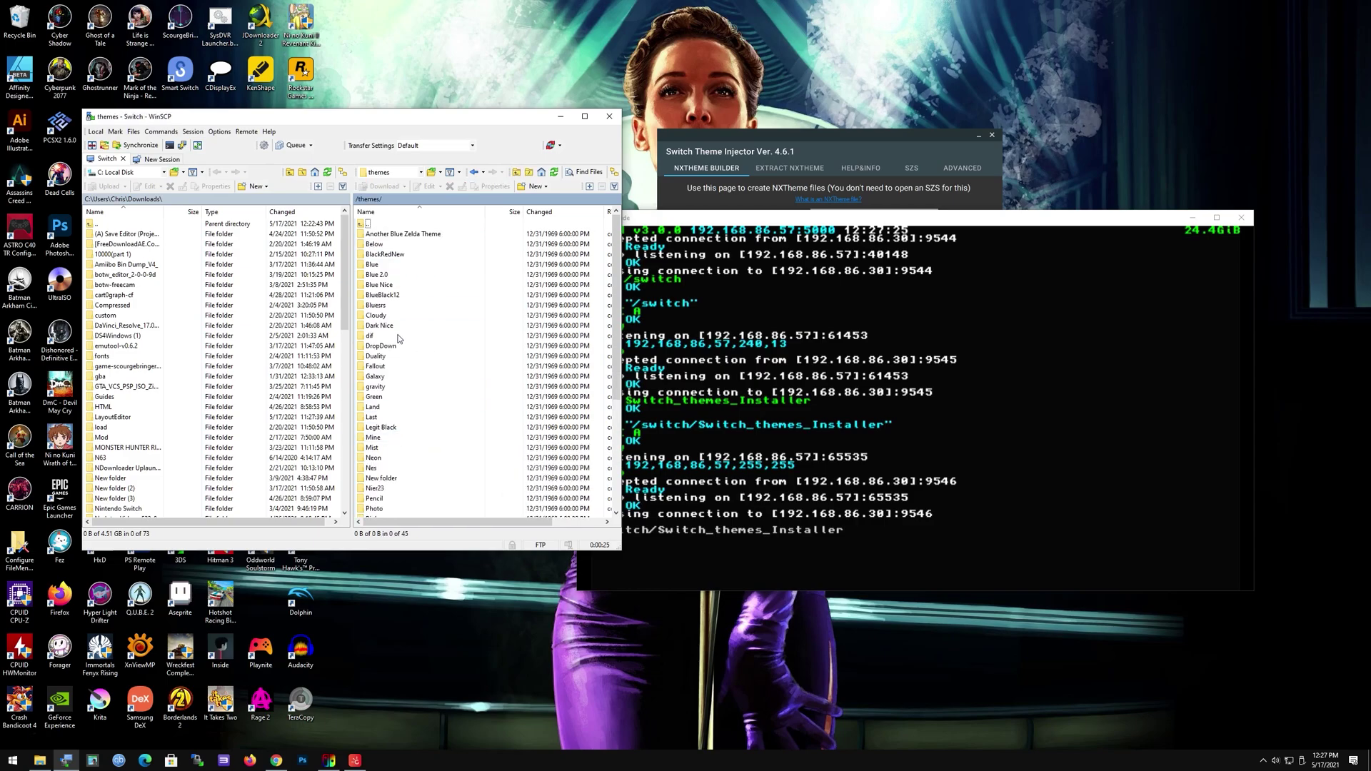
scroll(414, 336, "down", 6)
scroll(417, 328, "up", 6)
scroll(421, 323, "down", 6)
Create a yt folder in Theming and move the four .nxtheme files into it
left_click_drag(318, 119, 220, 73)
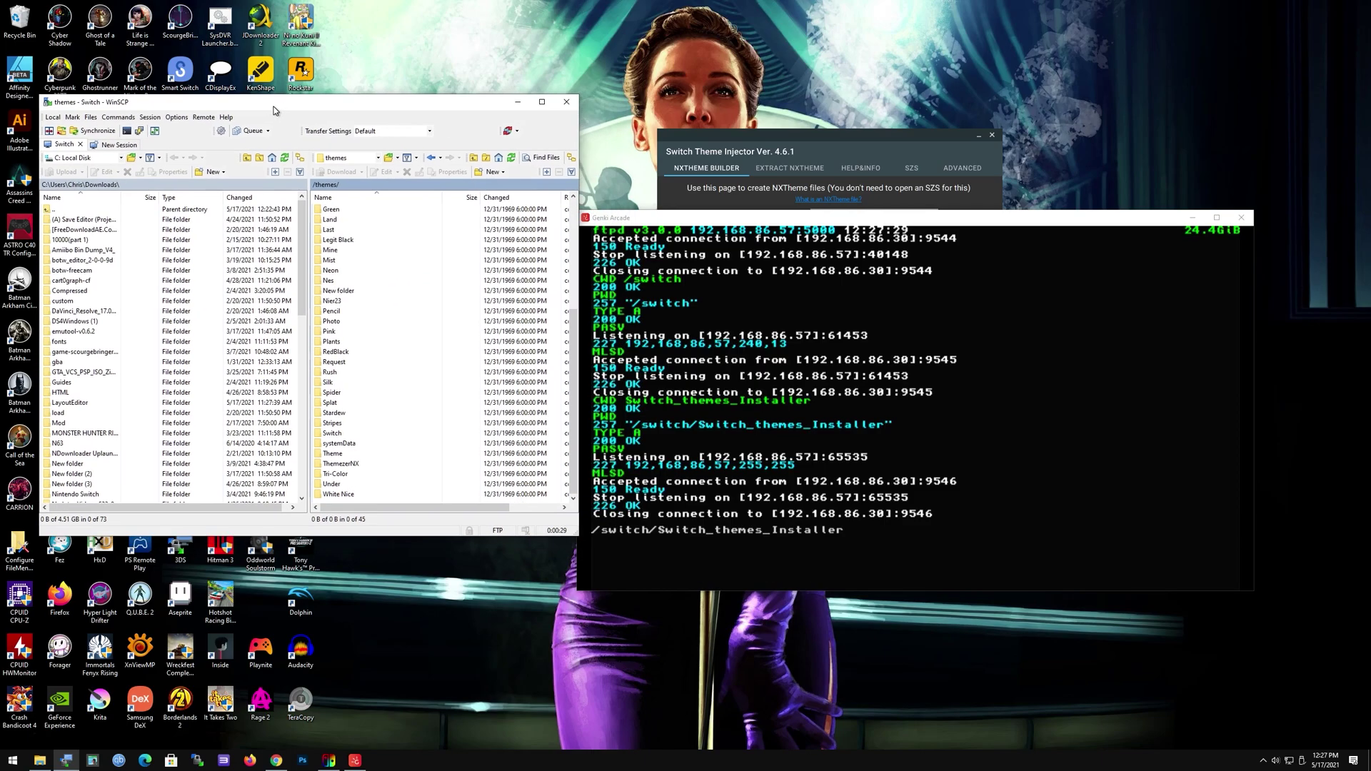
left_click(39, 760)
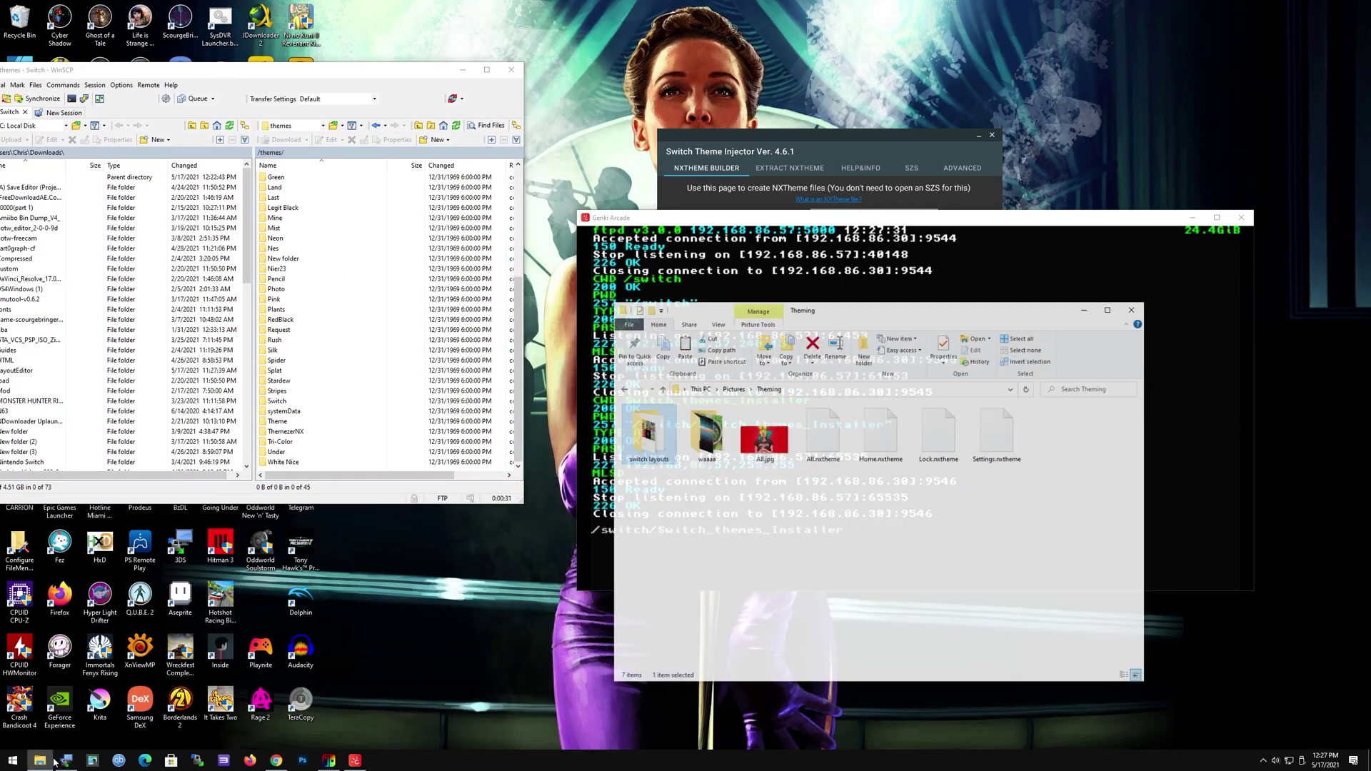
left_click(671, 296)
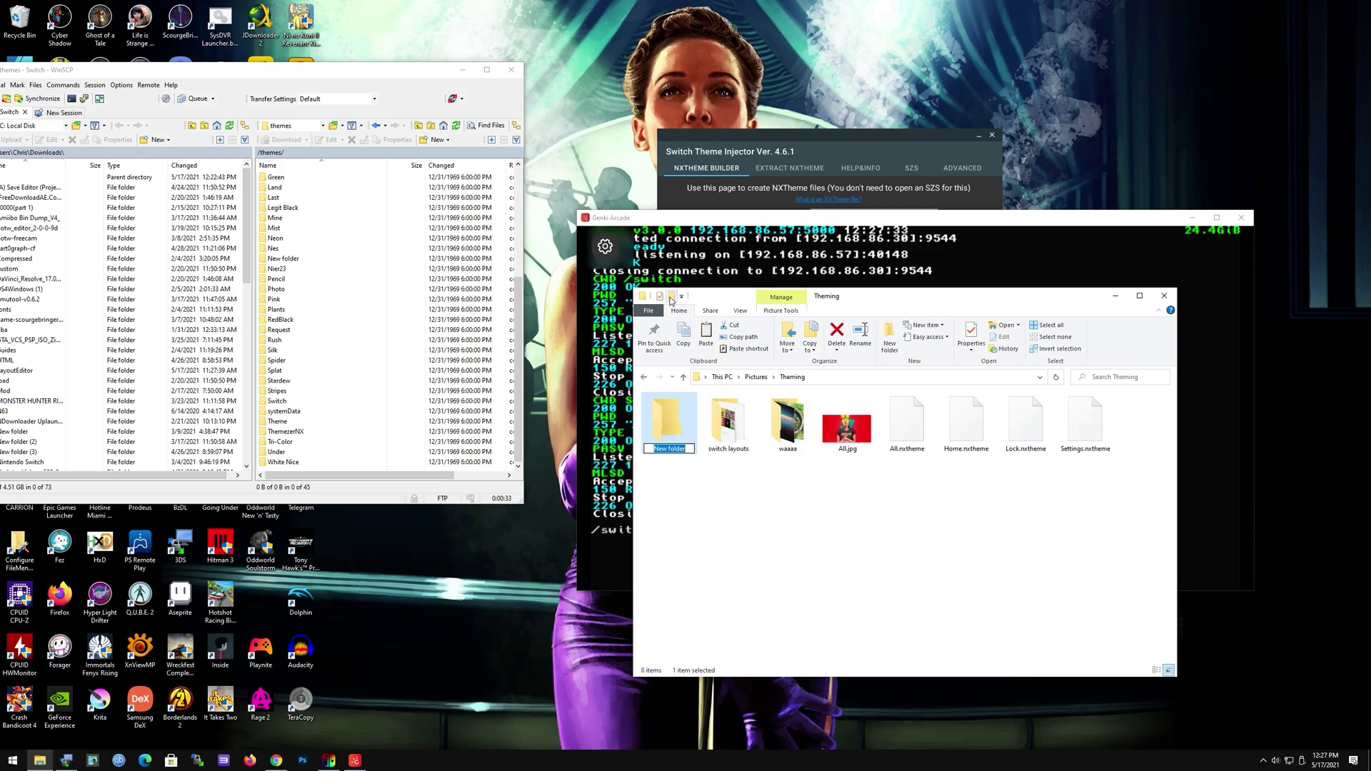
type("yt")
left_click(889, 490)
left_click_drag(889, 490, 671, 423)
left_click(671, 423)
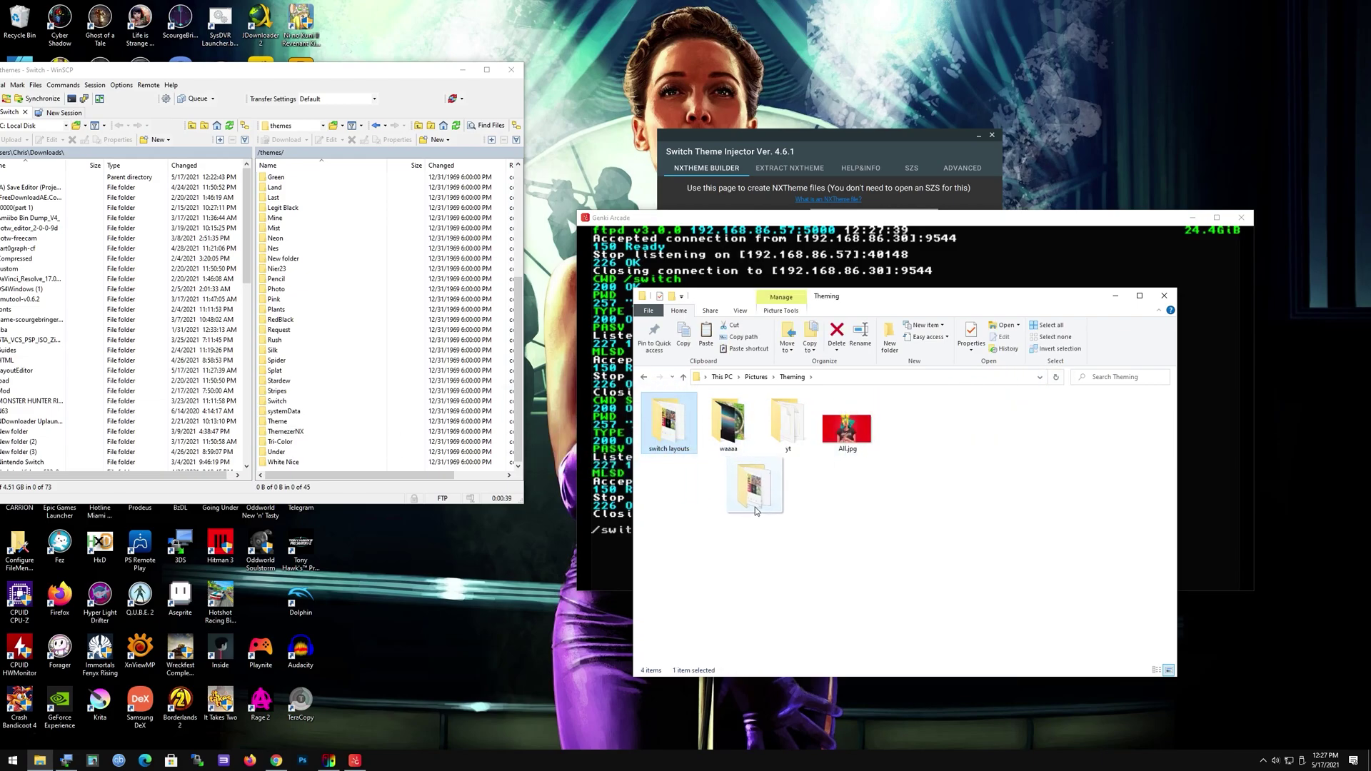
Upload the yt folder to the Switch's /themes and minimize the Theming window
left_click_drag(798, 444, 318, 471)
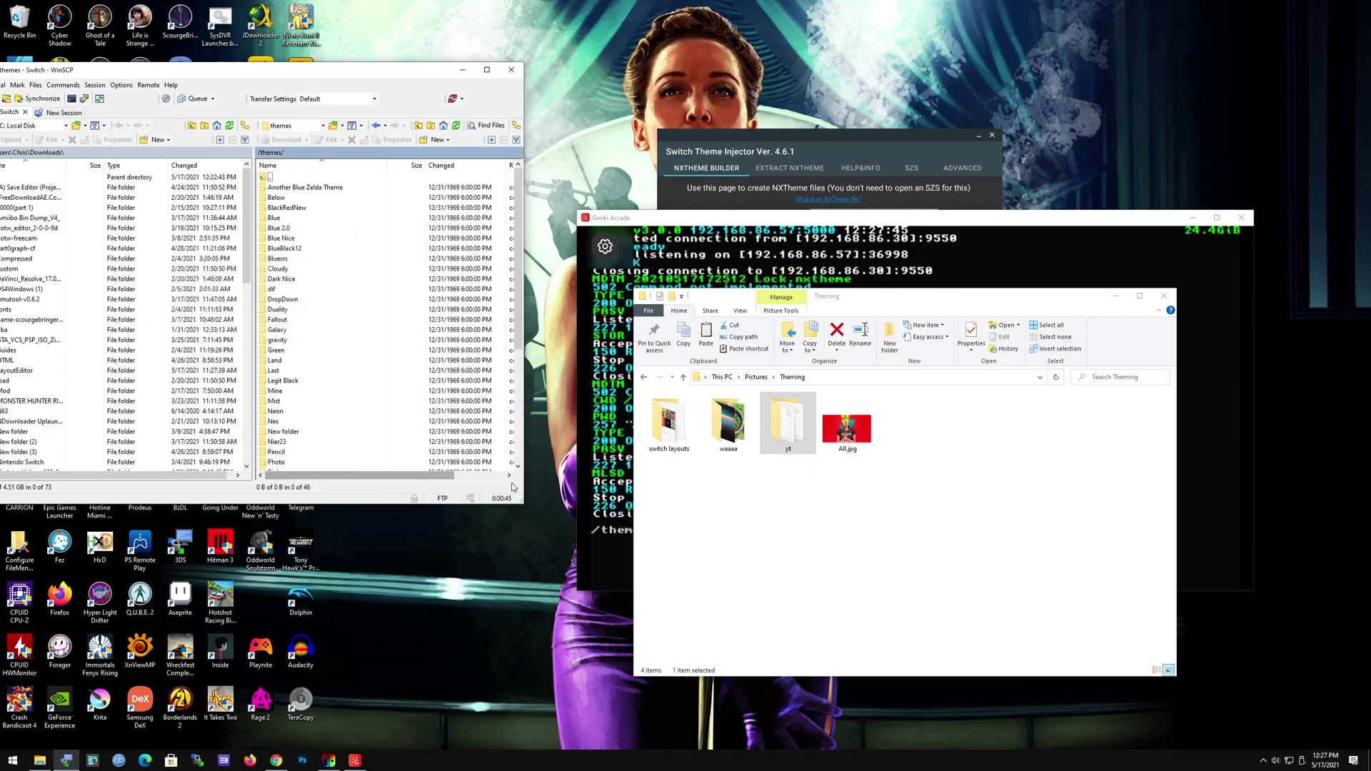
left_click(1115, 296)
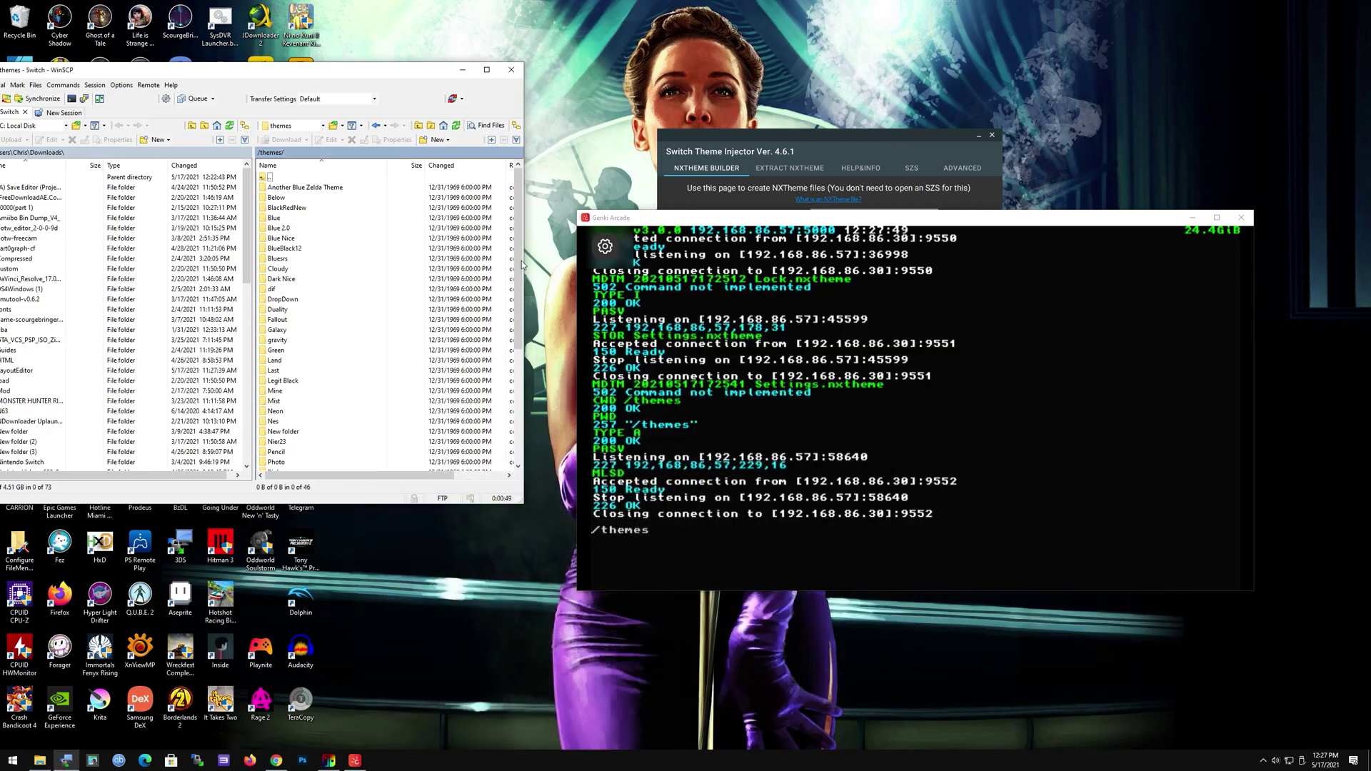
left_click(511, 69)
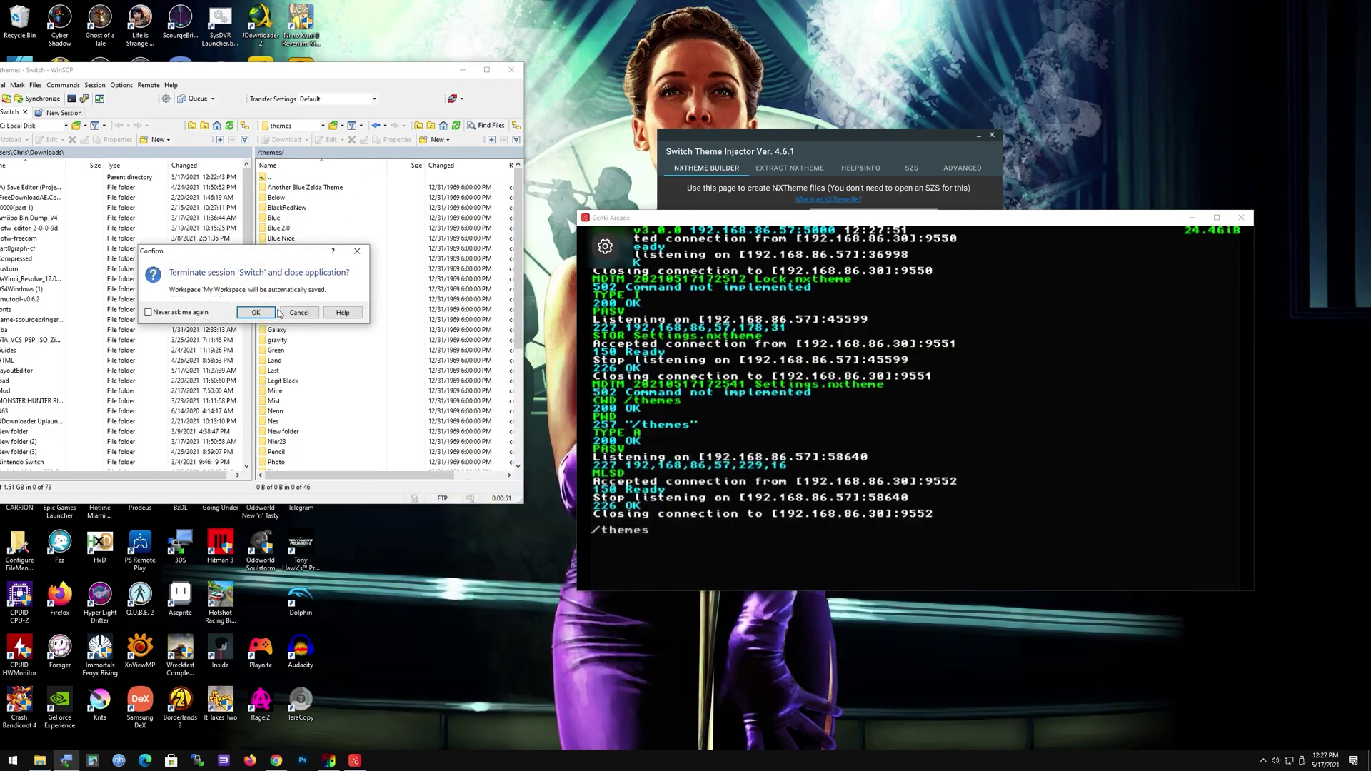
Confirm terminating the Switch session and closing WinSCP
left_click(256, 312)
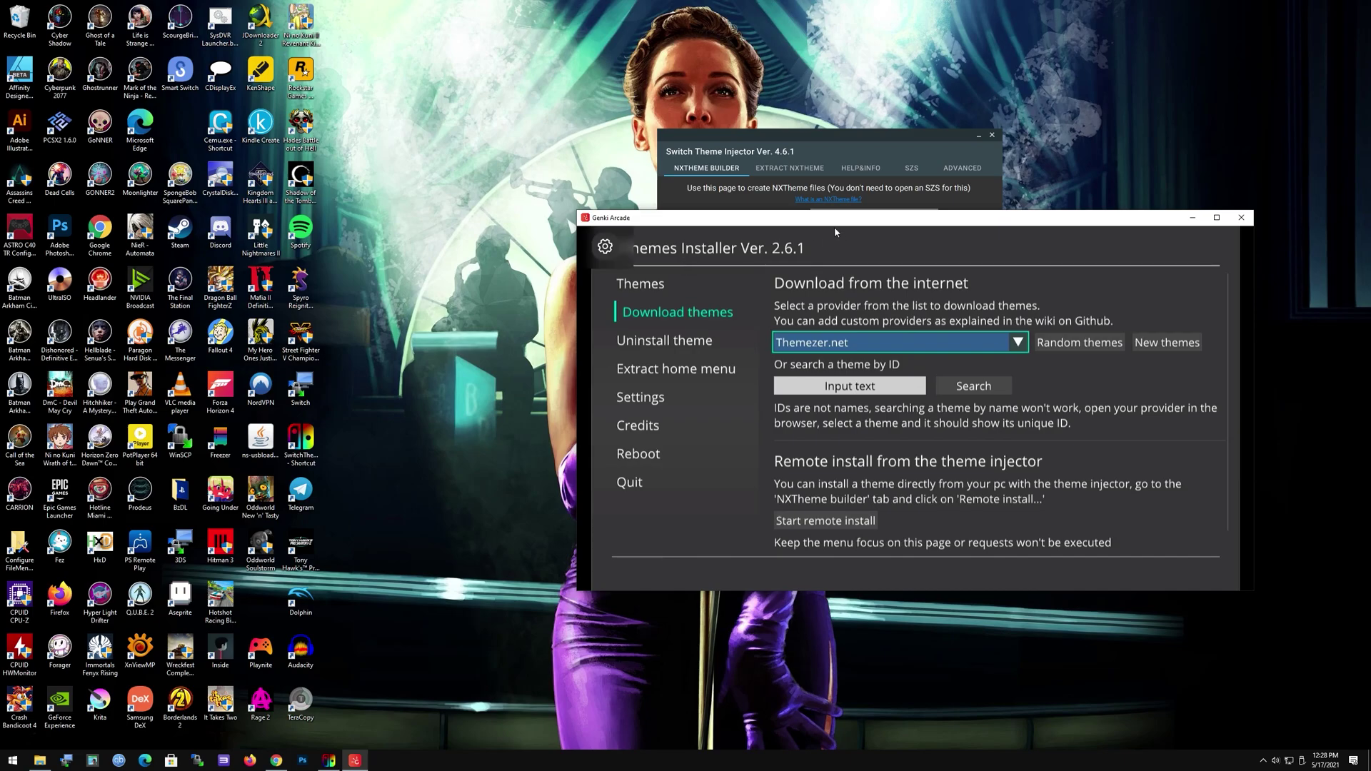
Arrange the Switch screen and Theme Injector windows apart, then open and dismiss Remote install
left_click_drag(843, 218, 405, 202)
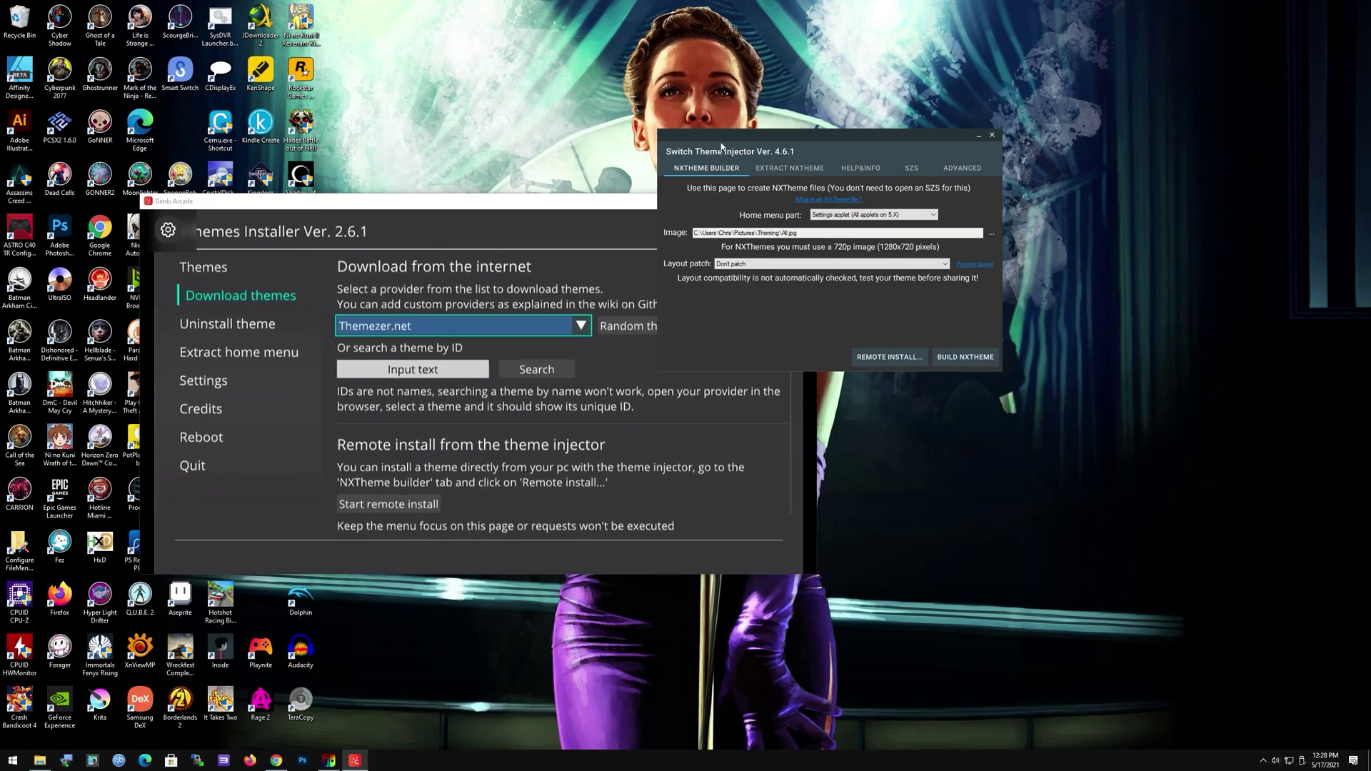
left_click_drag(711, 152, 906, 168)
left_click(1080, 379)
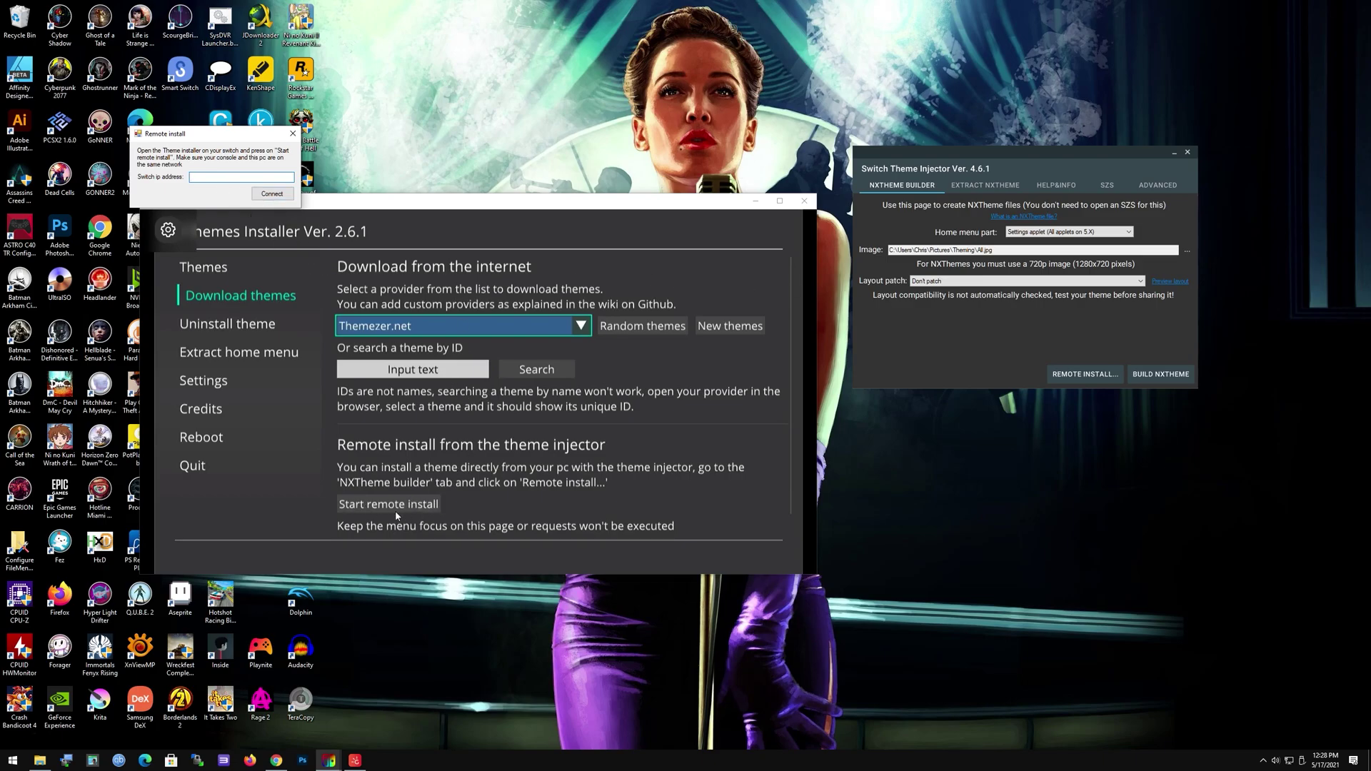
left_click(291, 135)
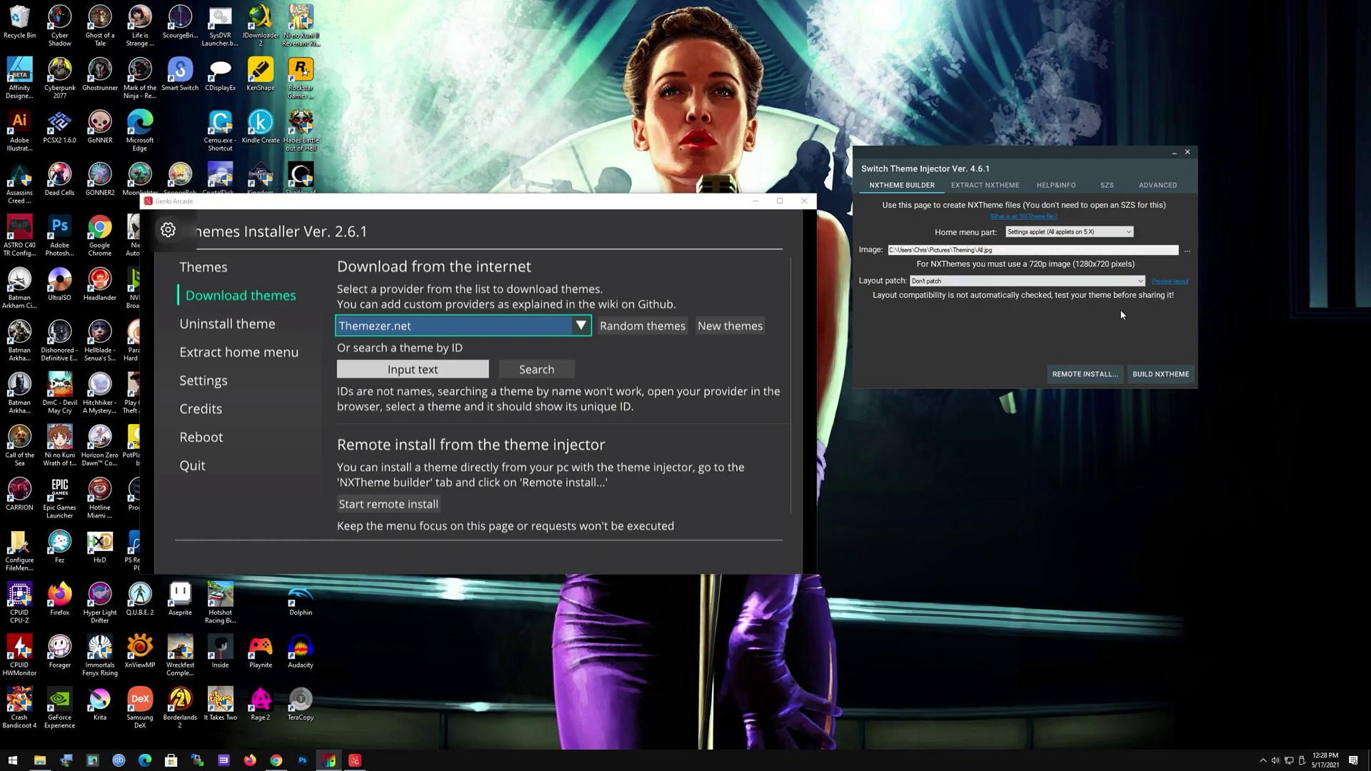